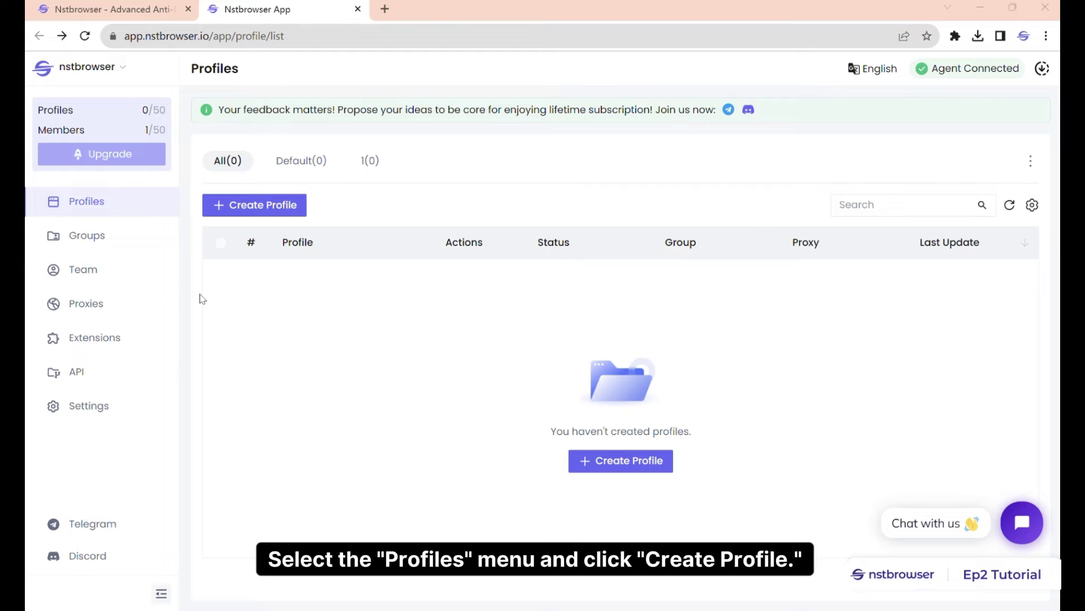
Start a new NST_1 profile with nstchrome 113, trying Mac Os and Linux before settling on Windows.
click(253, 209)
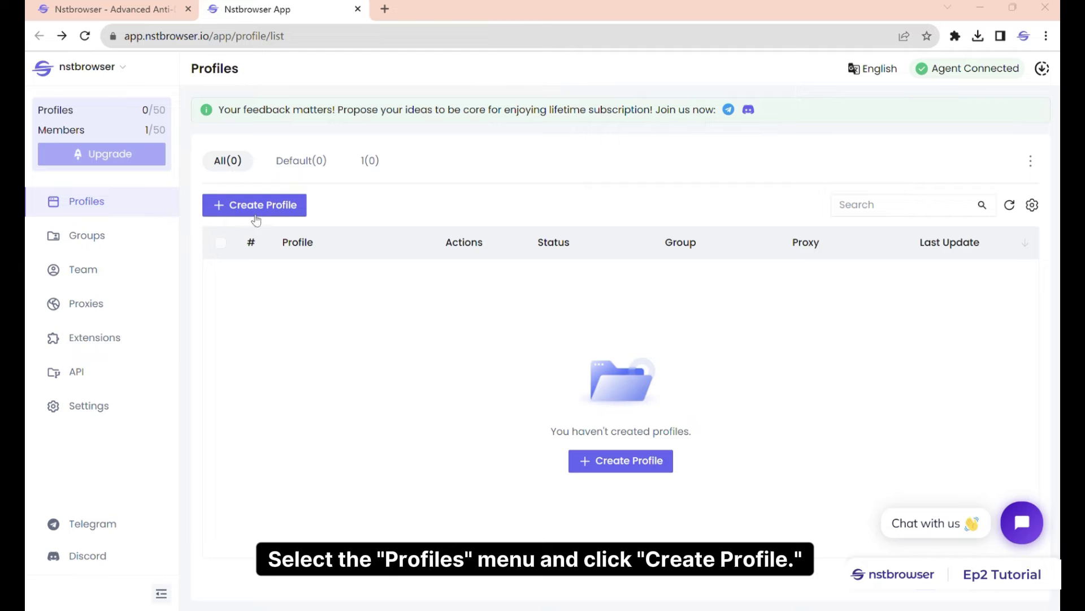
click(294, 207)
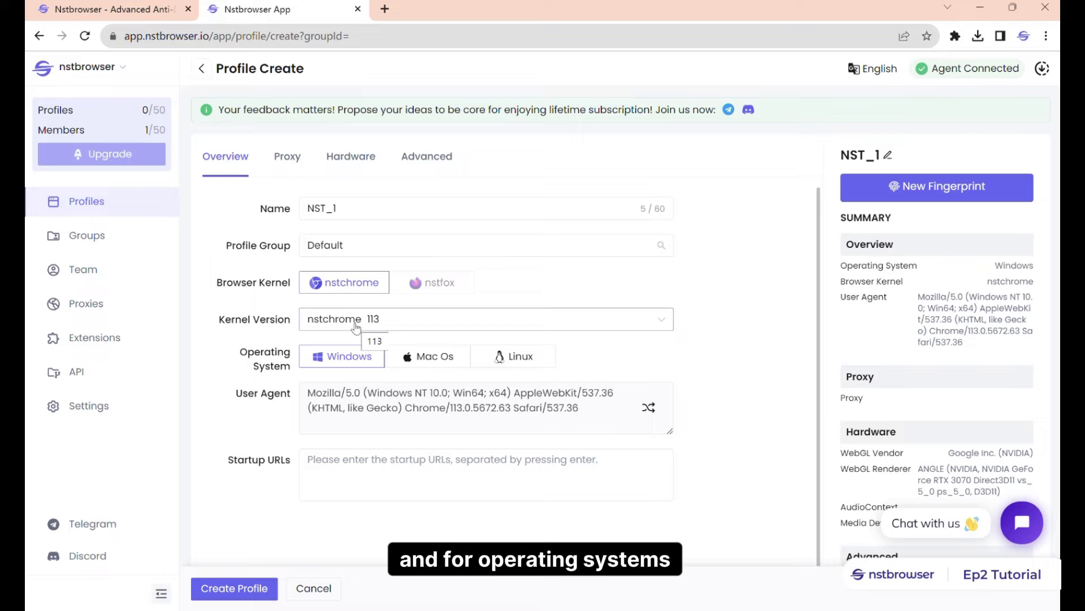
click(429, 357)
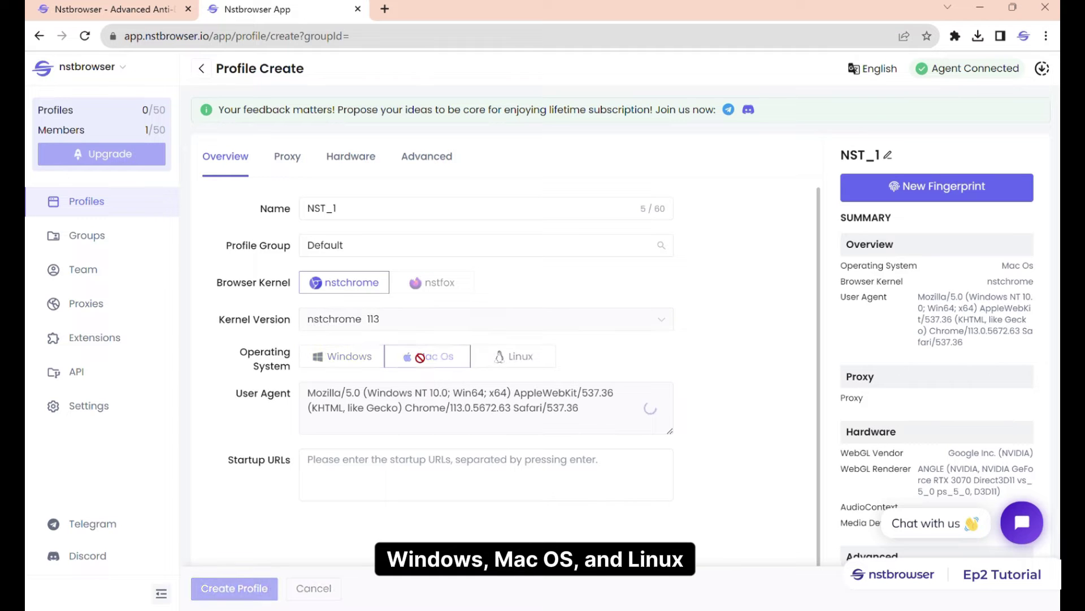
click(523, 359)
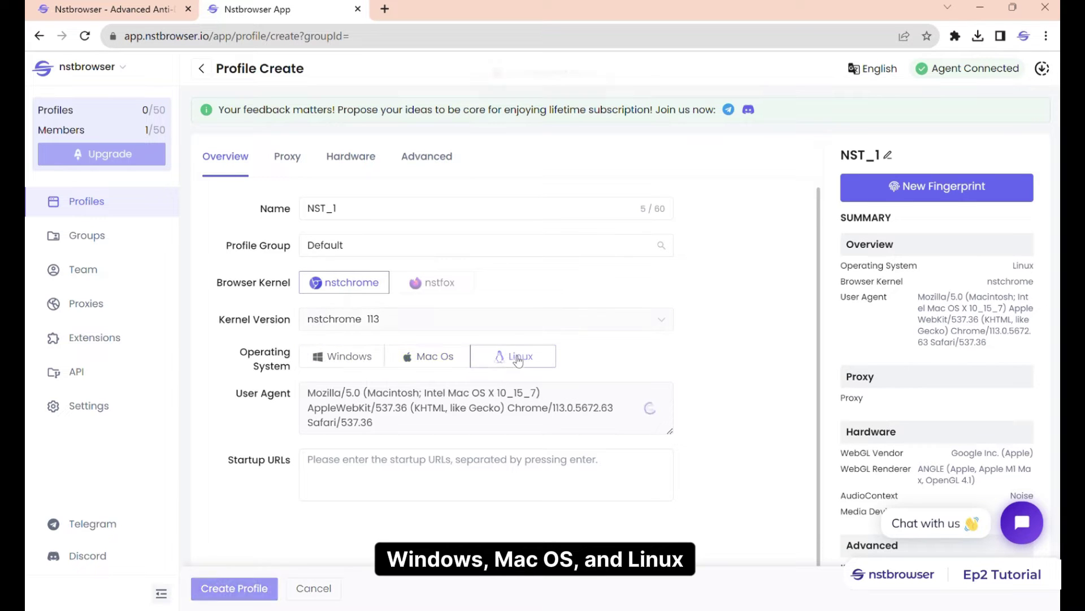
click(447, 367)
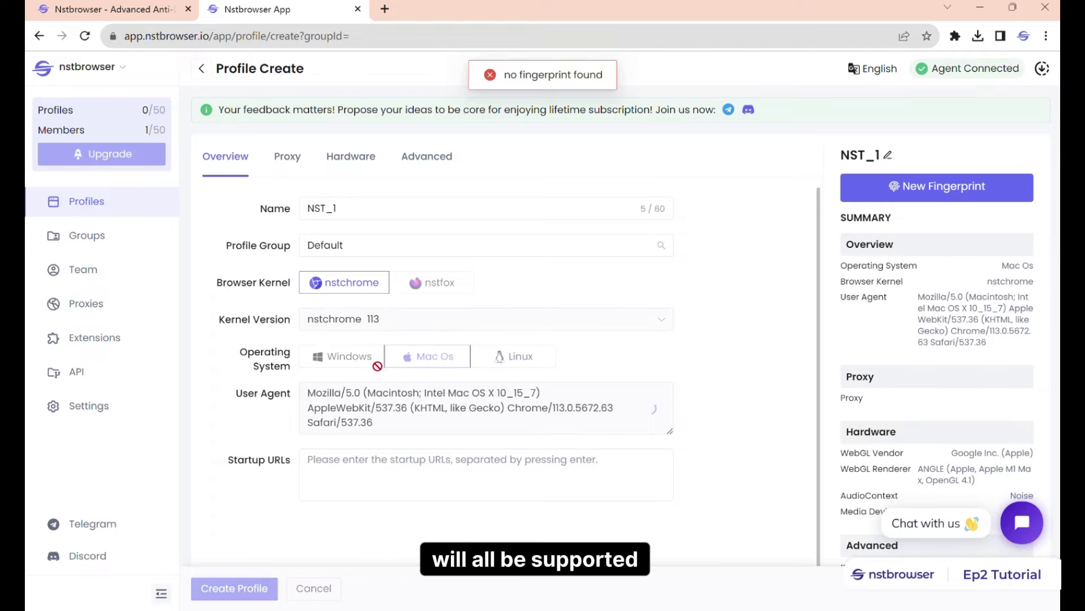
click(352, 363)
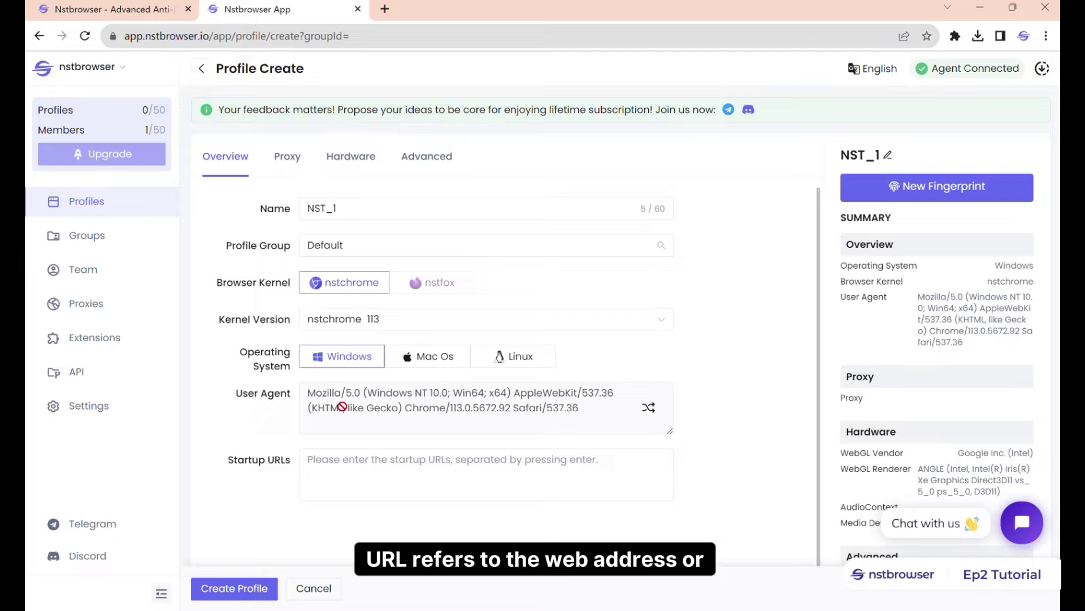
scroll(350, 414, down, 2)
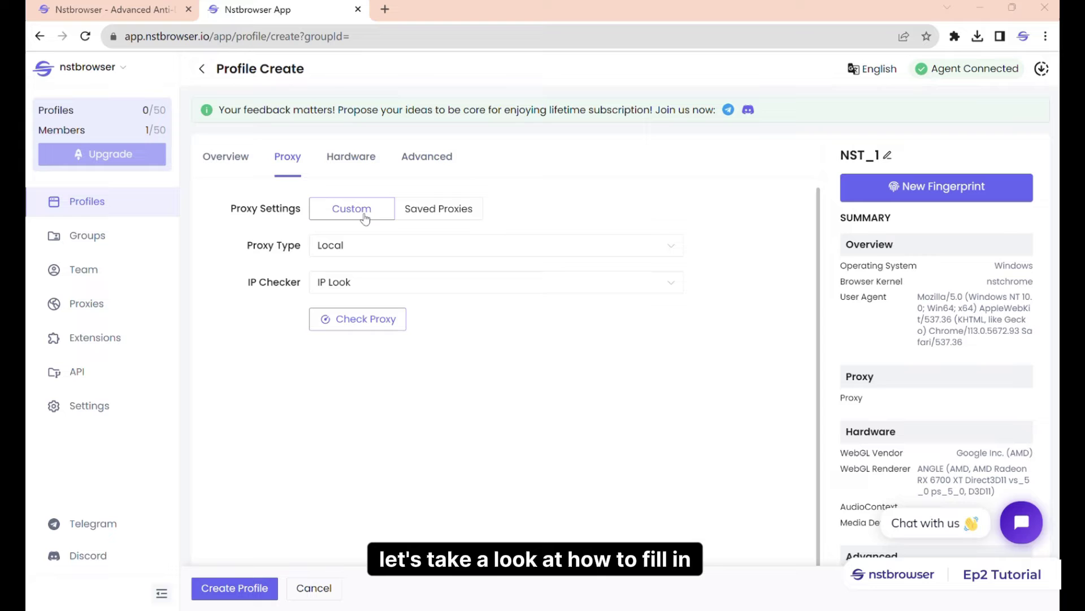
Change Proxy Type from Local to Custom and open the proxy protocol list.
click(354, 245)
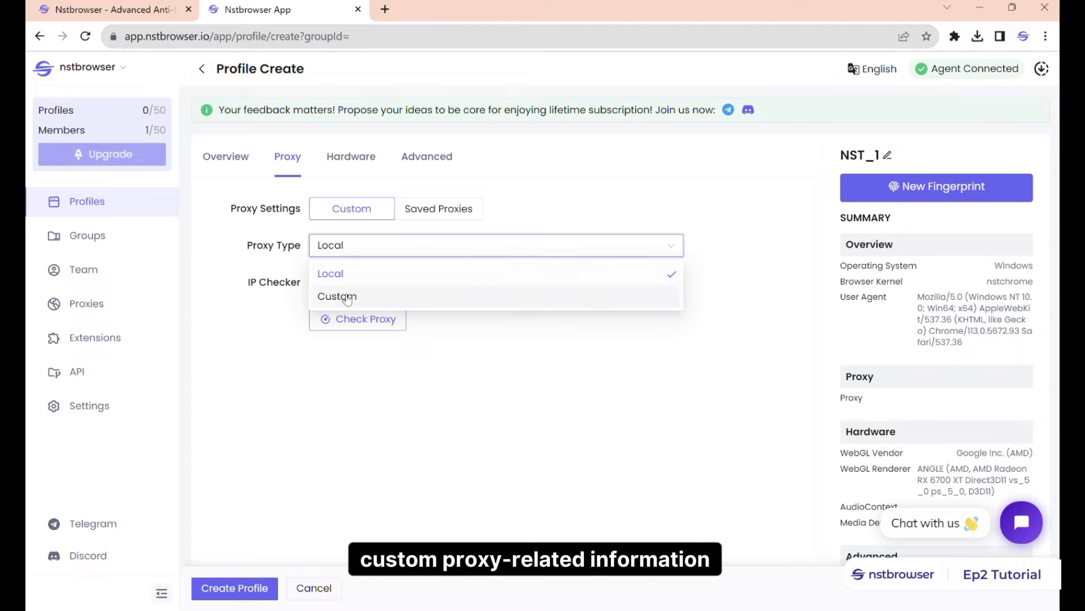
click(349, 294)
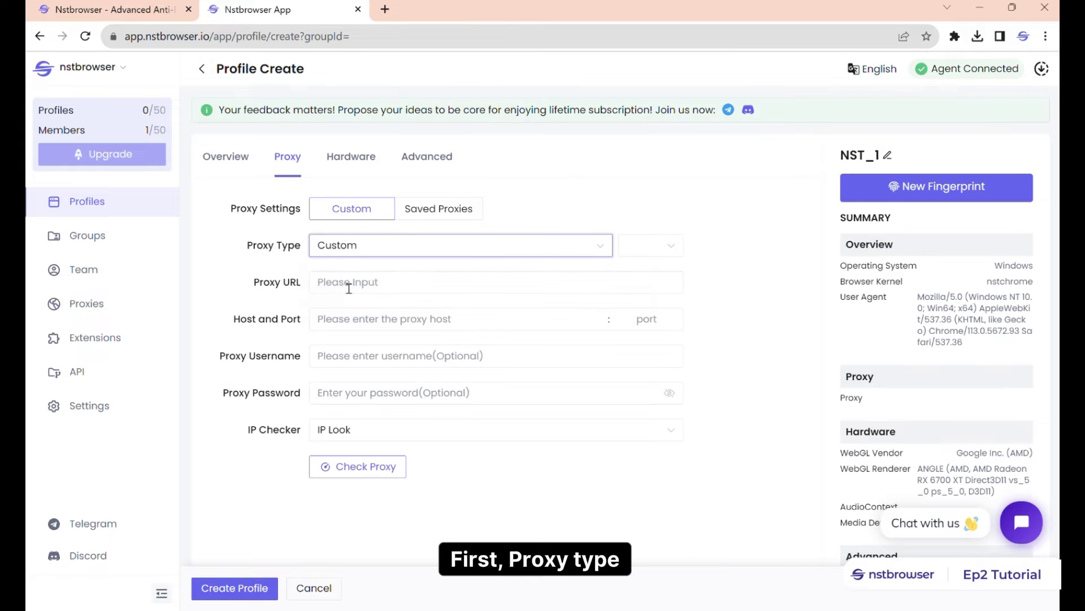
click(643, 254)
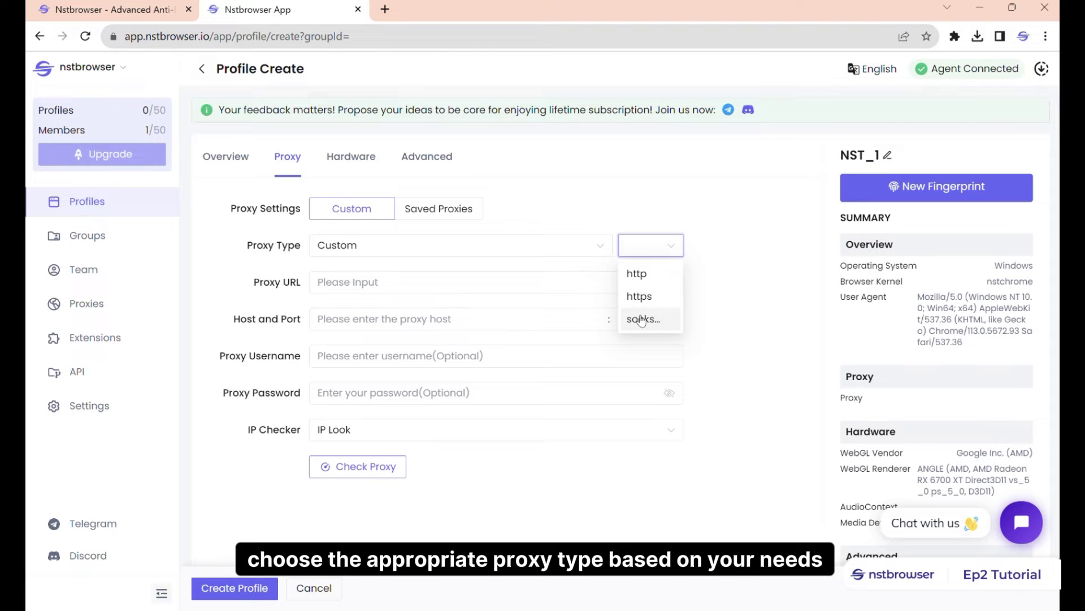
Set the protocol to http, keep IP Look as IP checker, then switch to Saved Proxies.
click(636, 274)
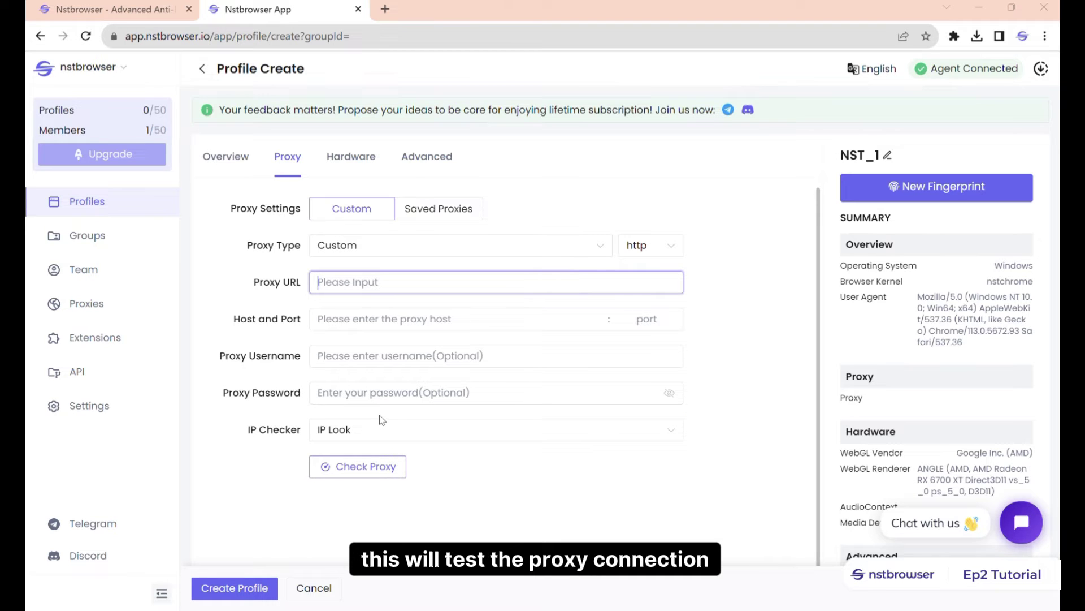
click(373, 433)
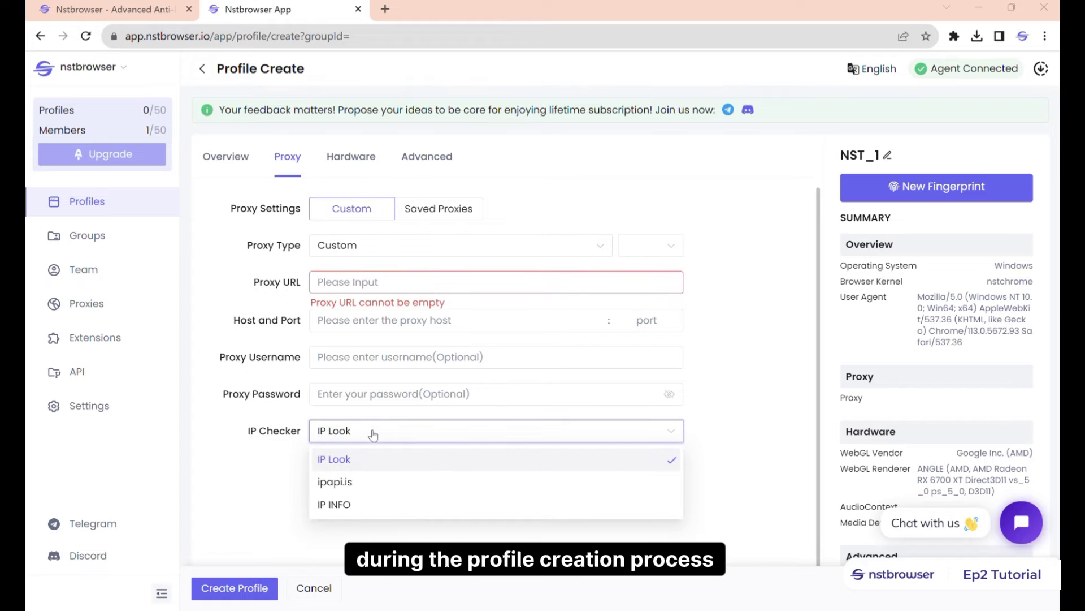
click(373, 432)
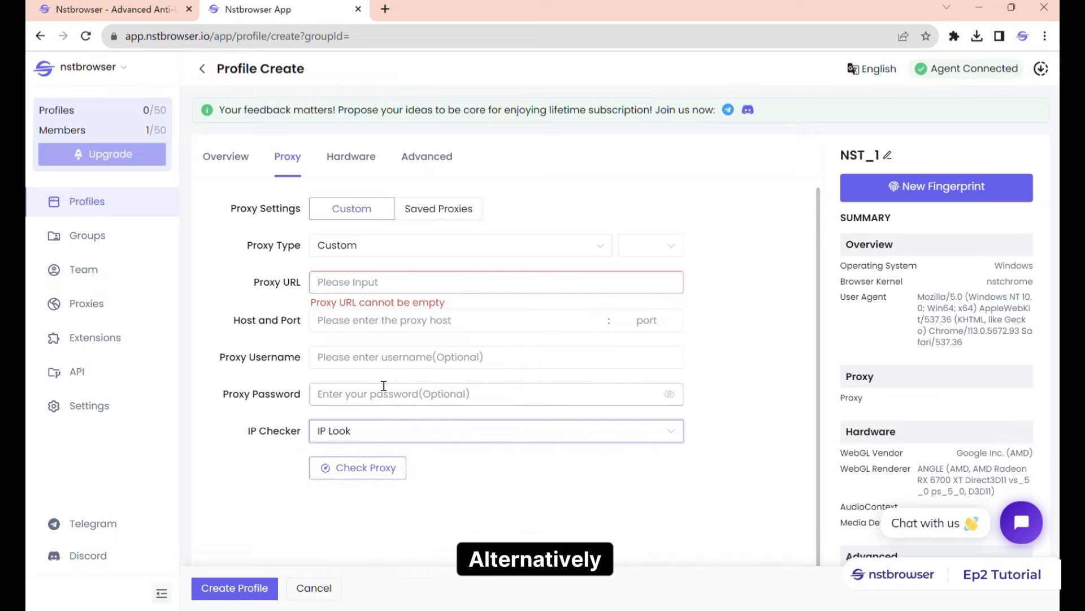
click(437, 209)
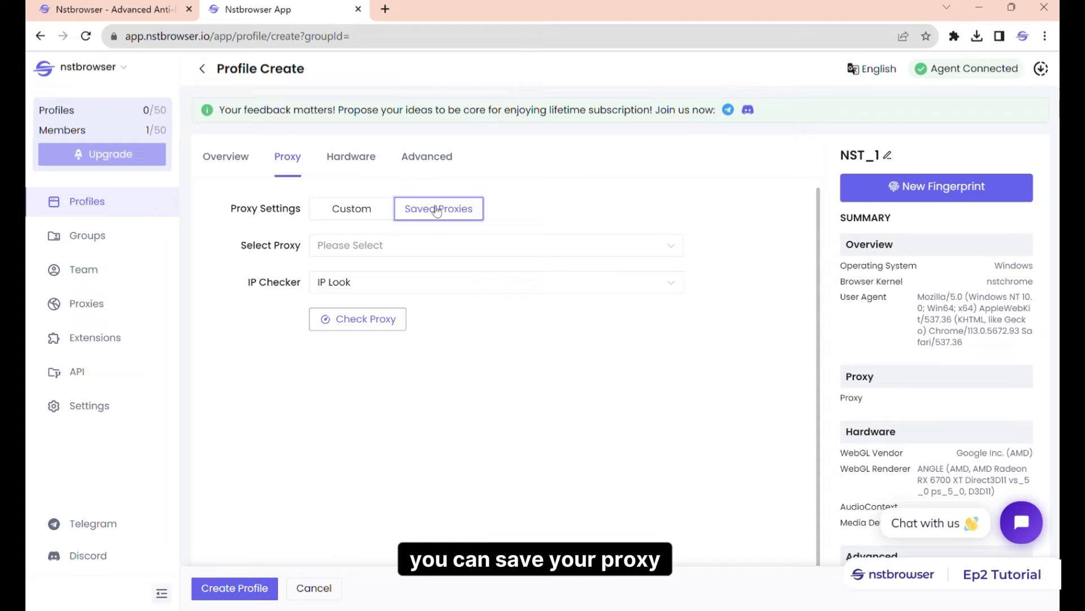
click(362, 258)
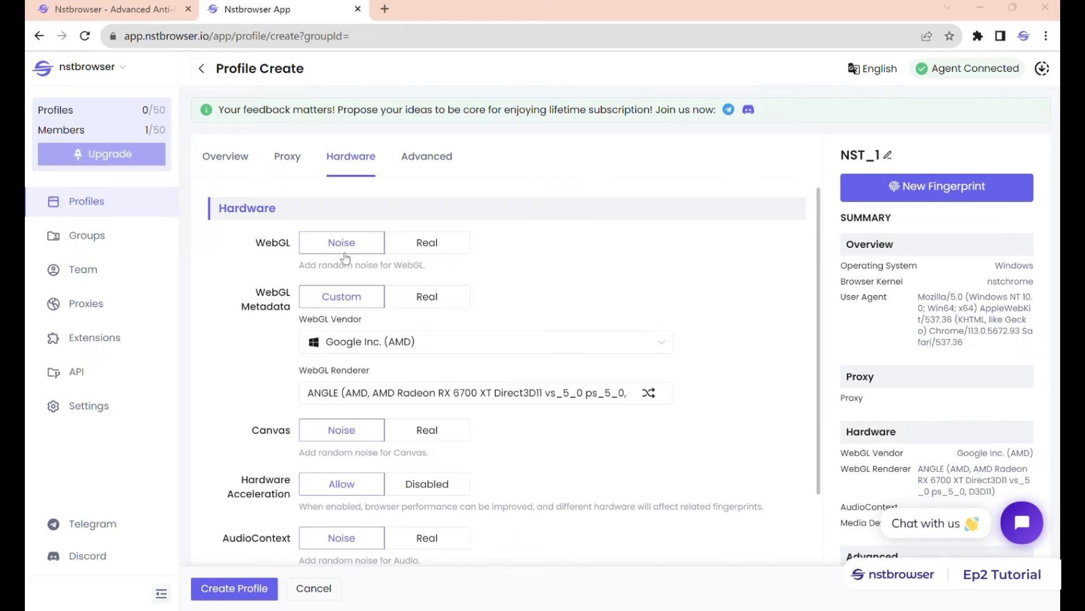
click(412, 253)
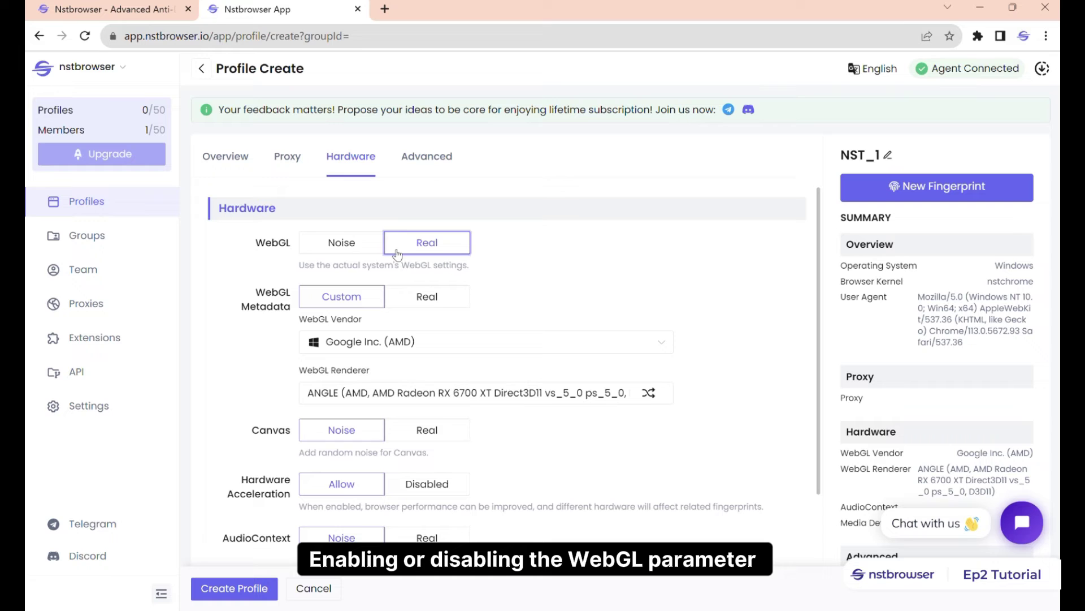
click(365, 254)
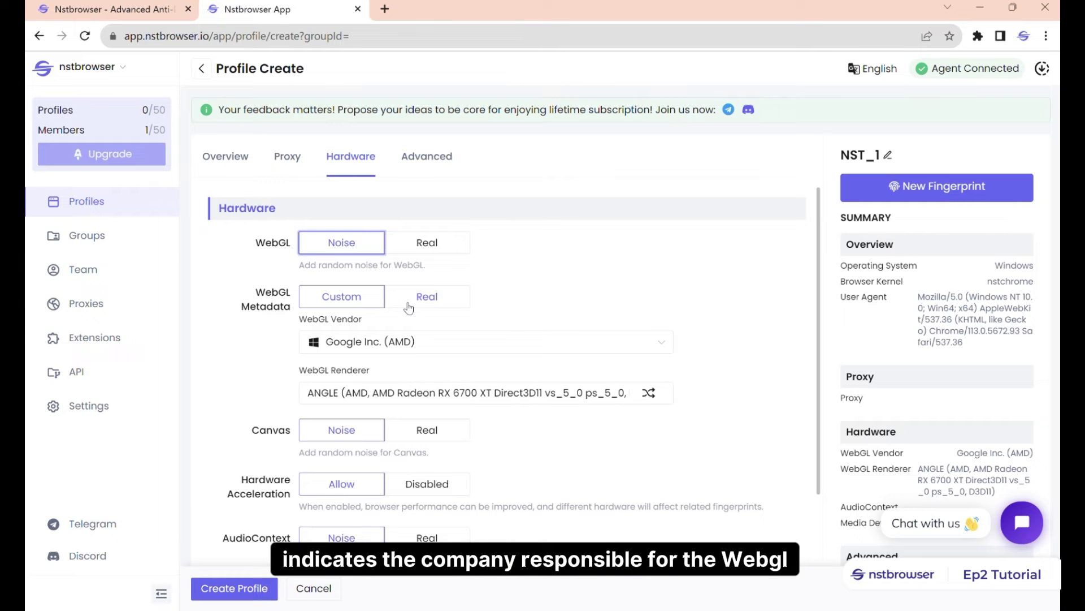
click(365, 344)
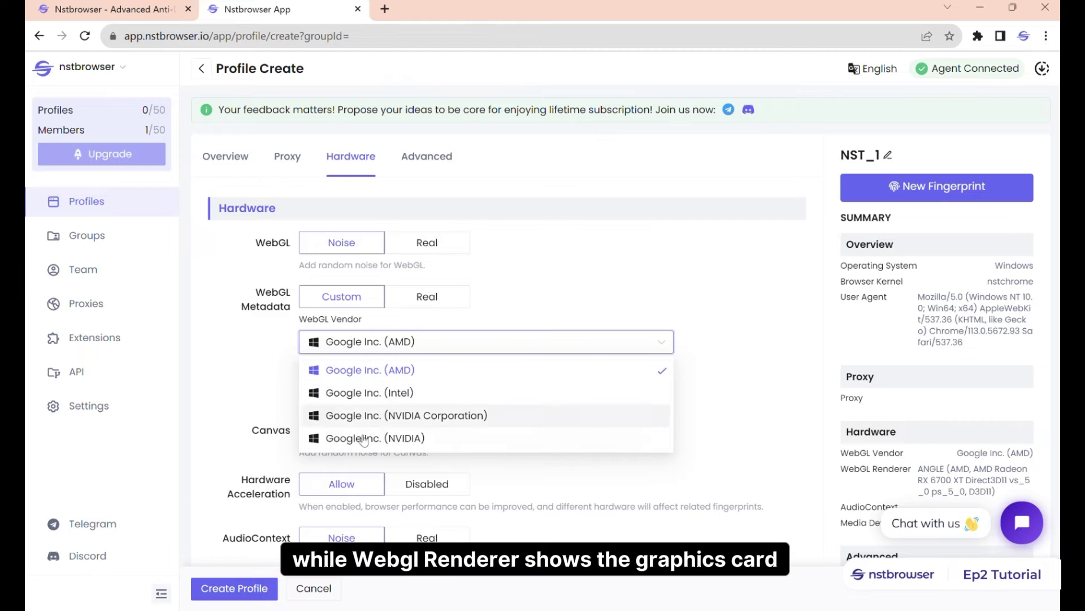
click(389, 370)
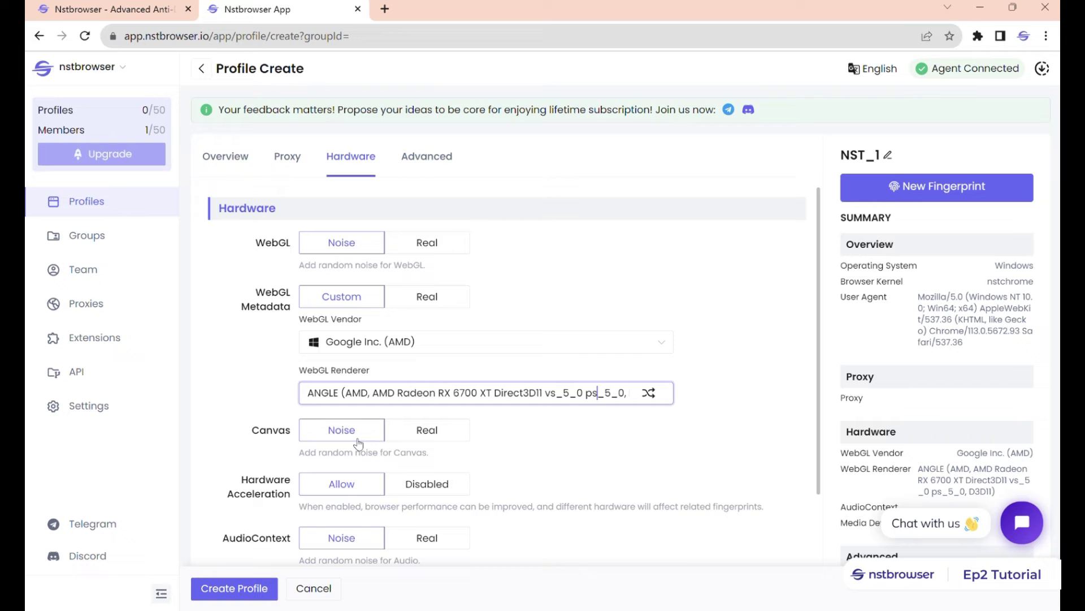
scroll(340, 462, down, 1)
scroll(340, 462, down, 1)
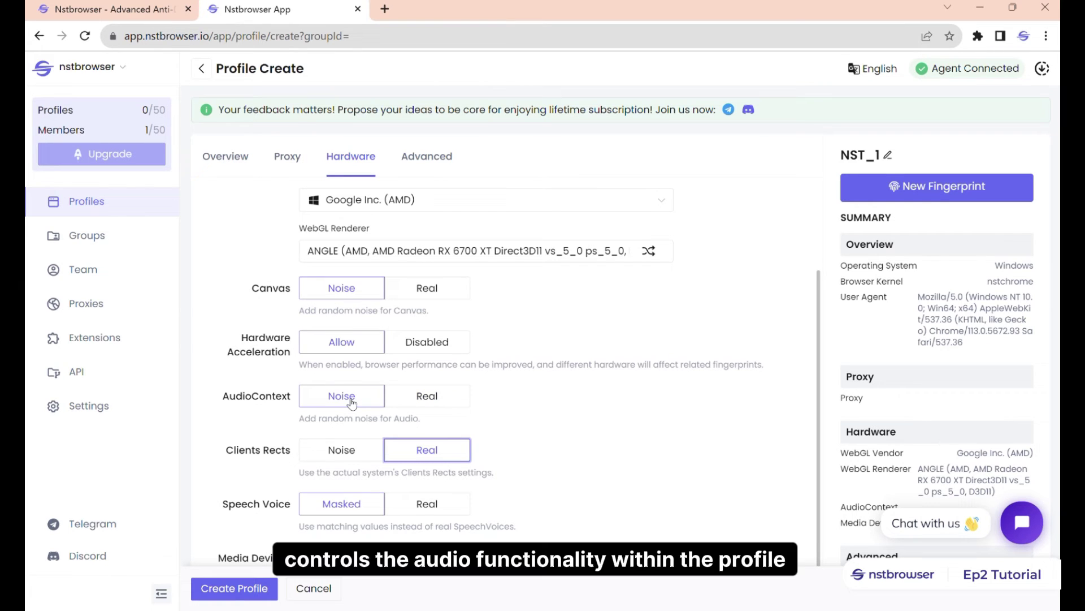
click(345, 449)
click(425, 459)
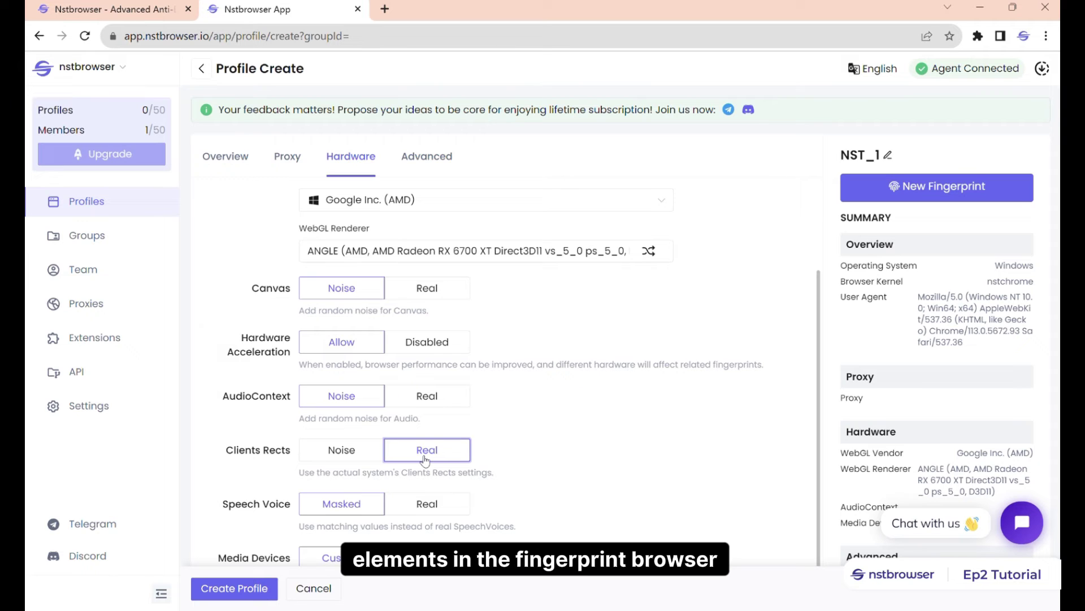
click(351, 463)
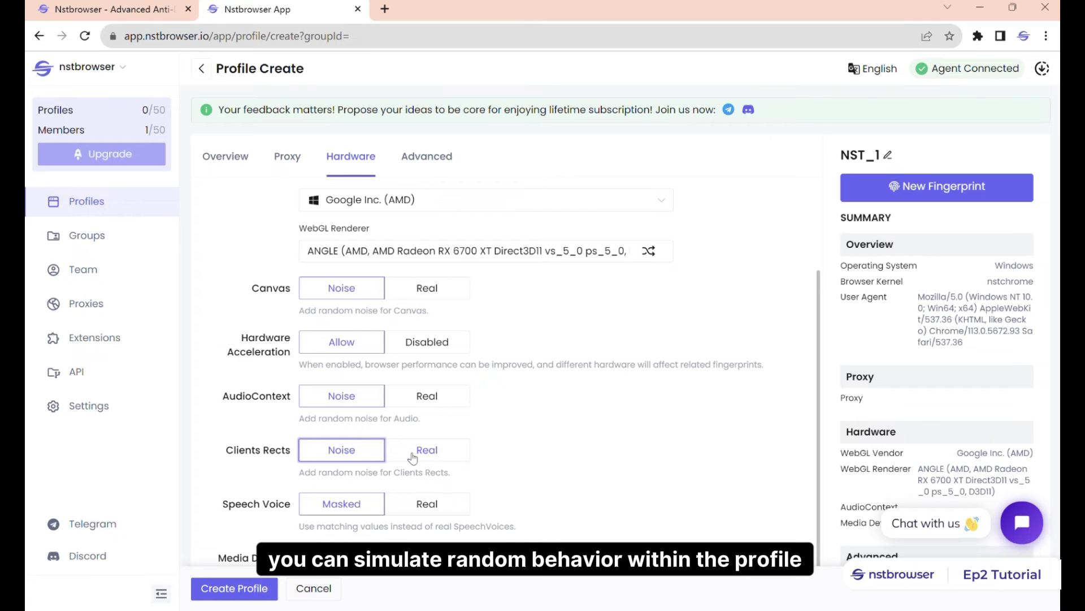
click(412, 457)
scroll(411, 449, down, 1)
click(417, 436)
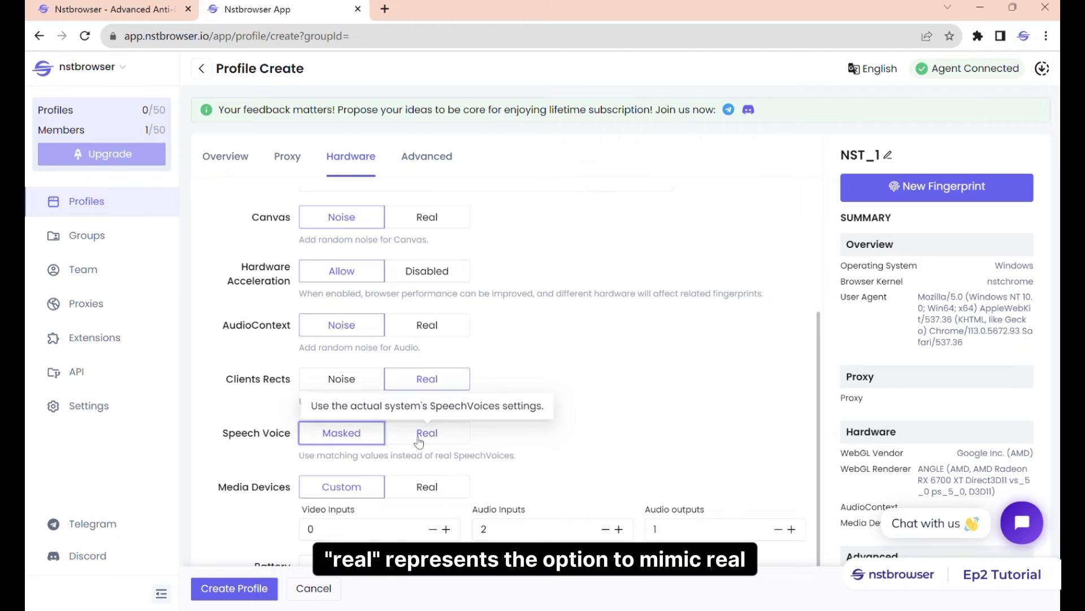
click(366, 440)
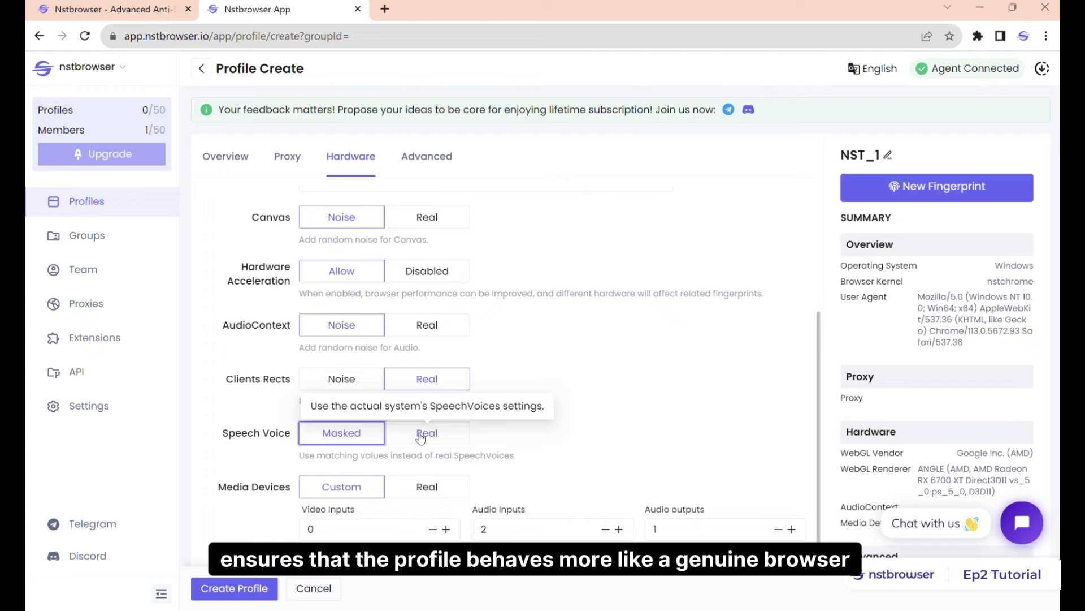
scroll(419, 438, down, 1)
scroll(419, 437, down, 1)
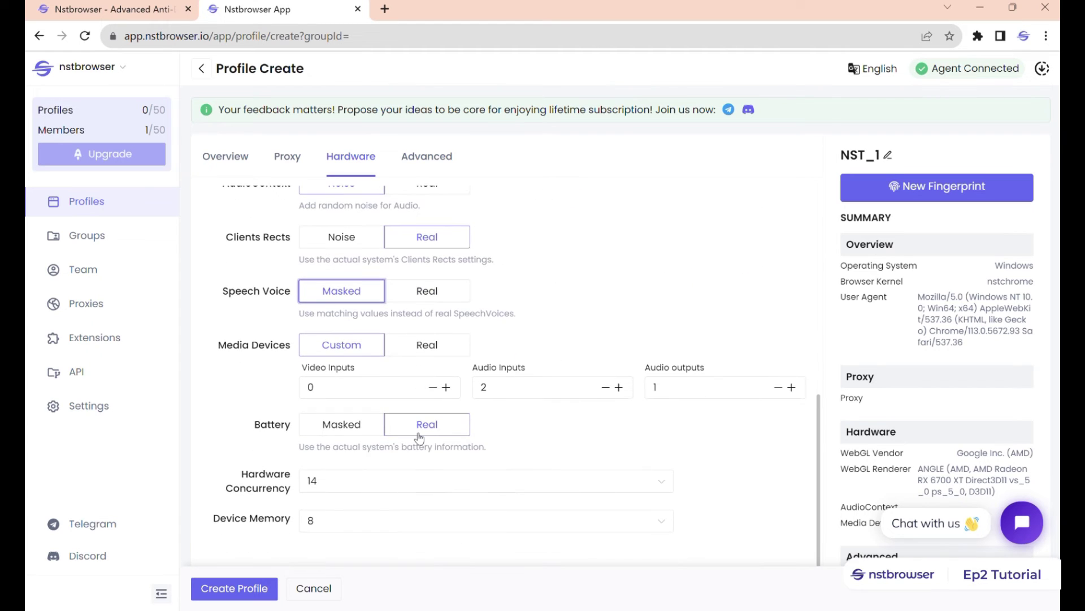
scroll(420, 438, up, 1)
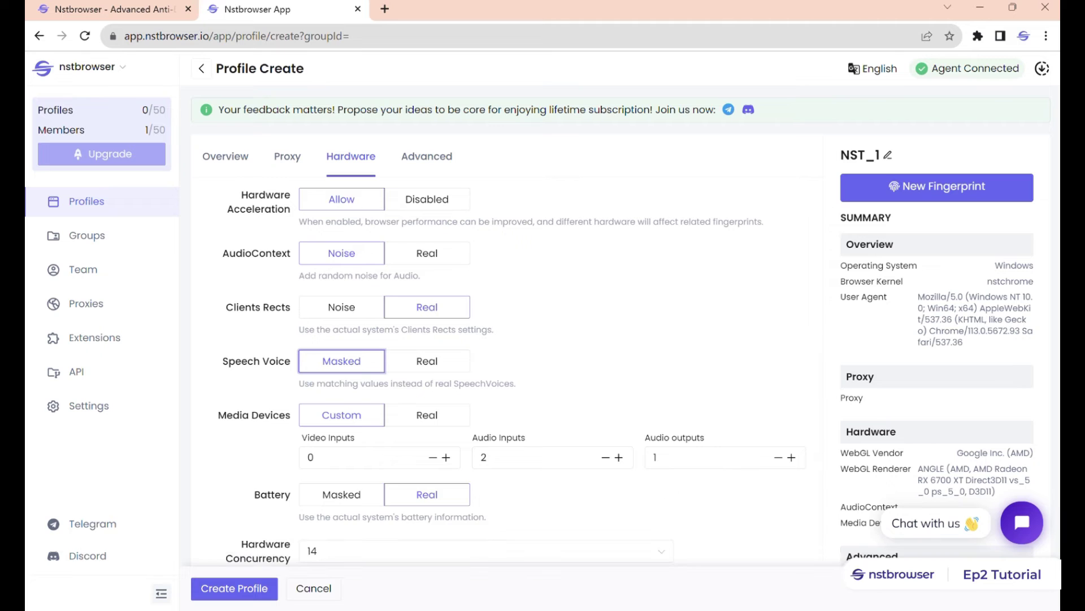
Bring up NST_1's Advanced settings and look through the IP-based language, timezone and geolocation options.
click(420, 161)
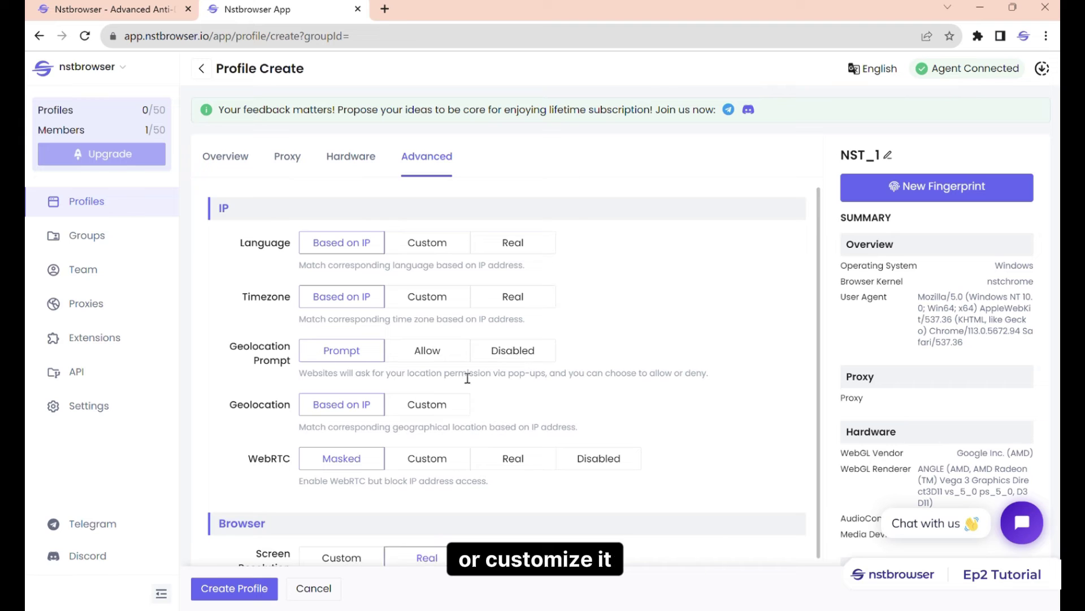
scroll(295, 240, down, 1)
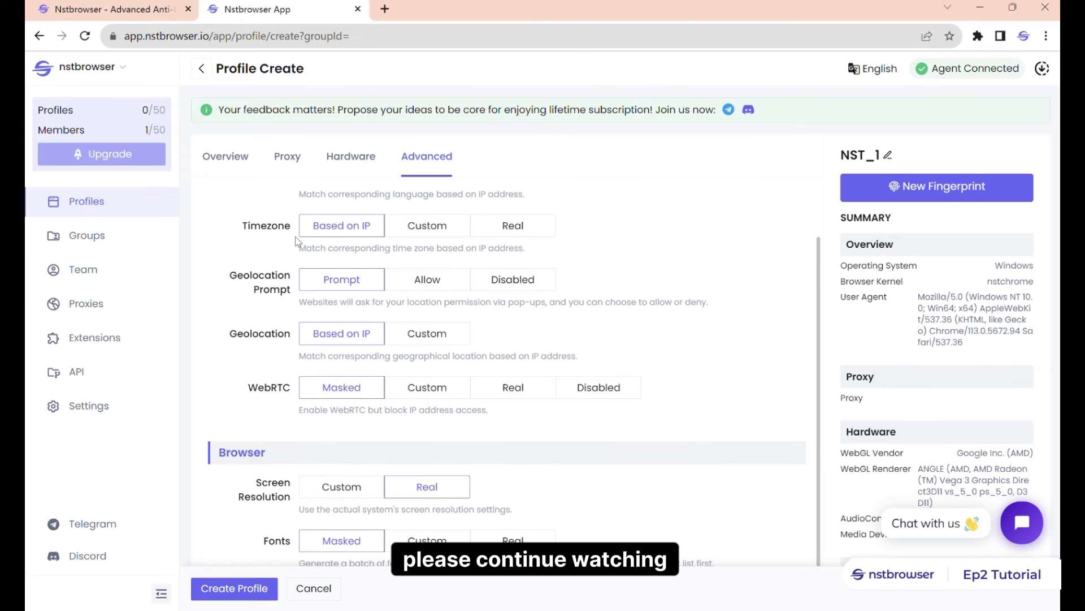
scroll(295, 240, up, 1)
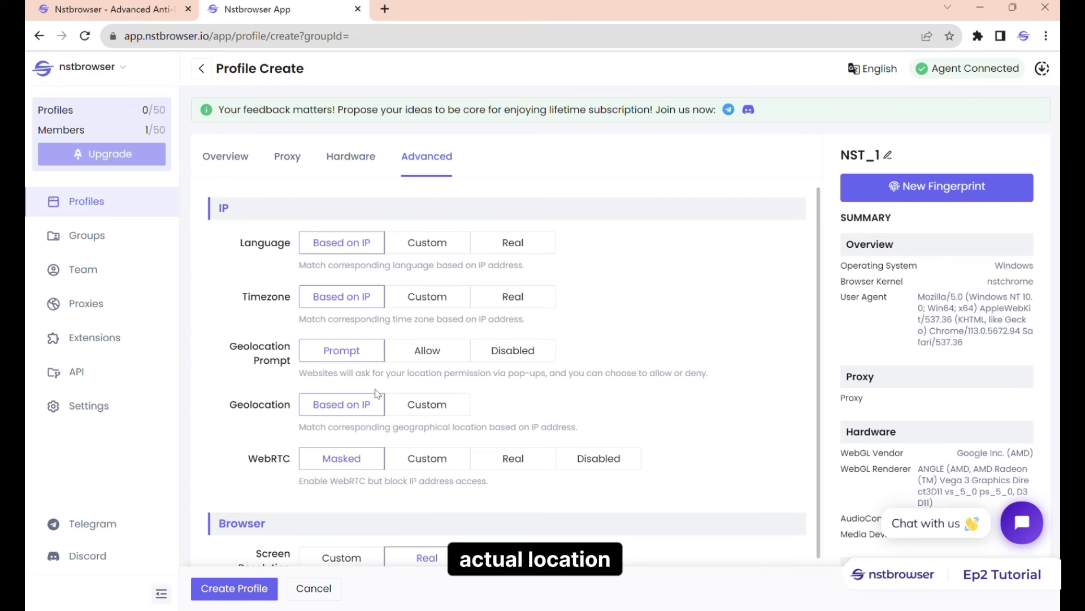
Toggle Geolocation between Custom and Based on IP, leaving it on Based on IP.
click(420, 411)
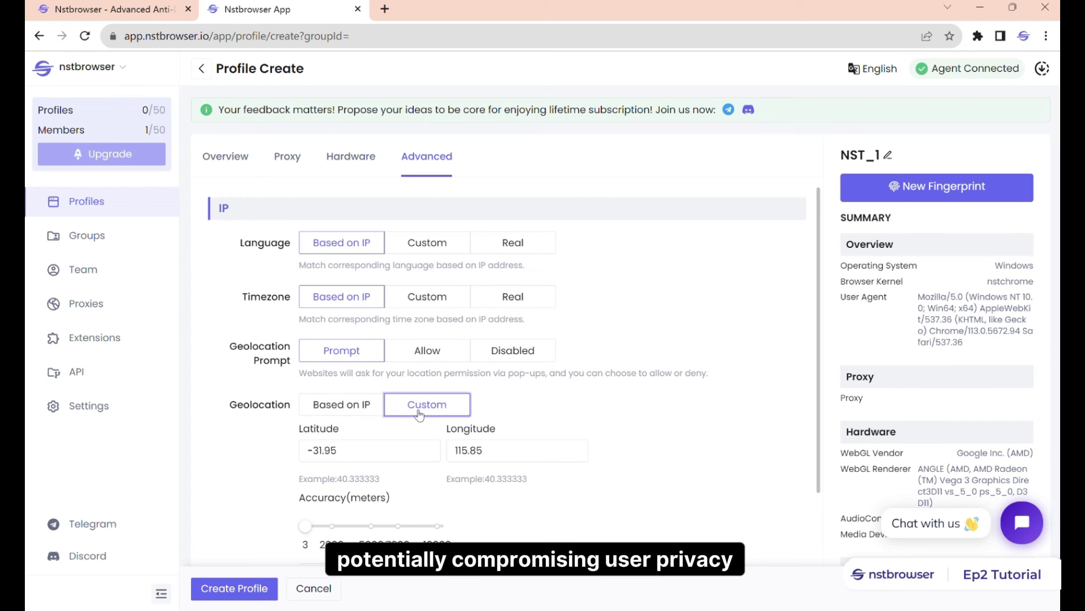
click(365, 412)
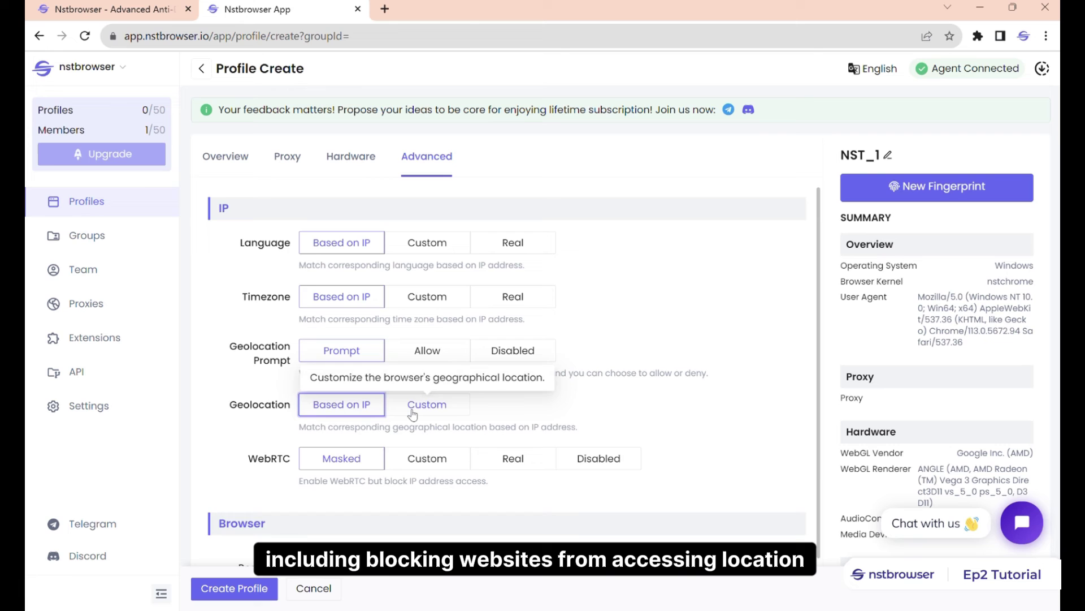
click(412, 415)
click(346, 409)
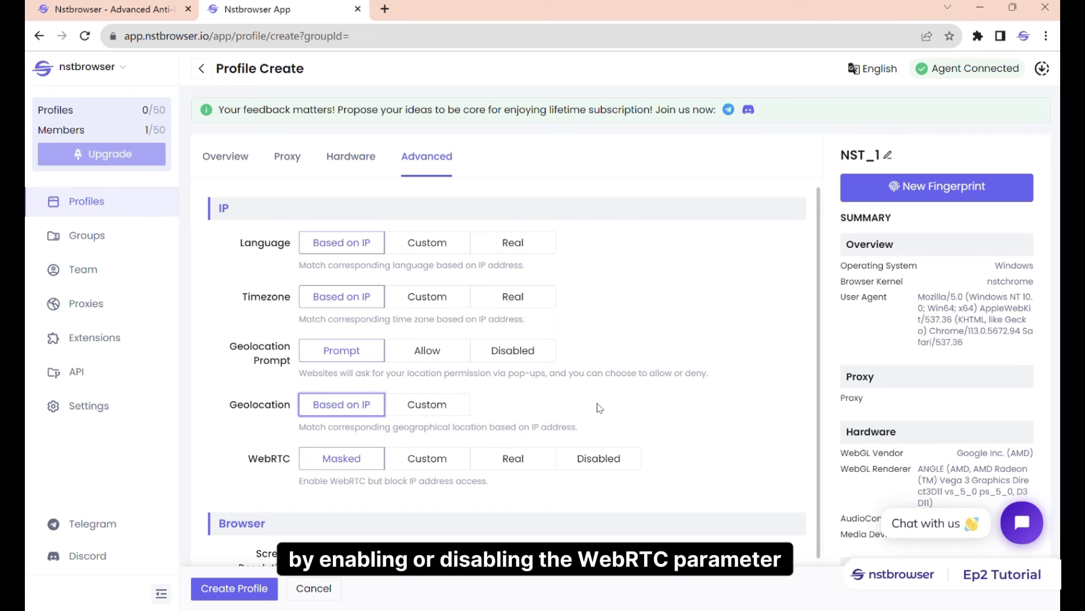
scroll(600, 408, down, 3)
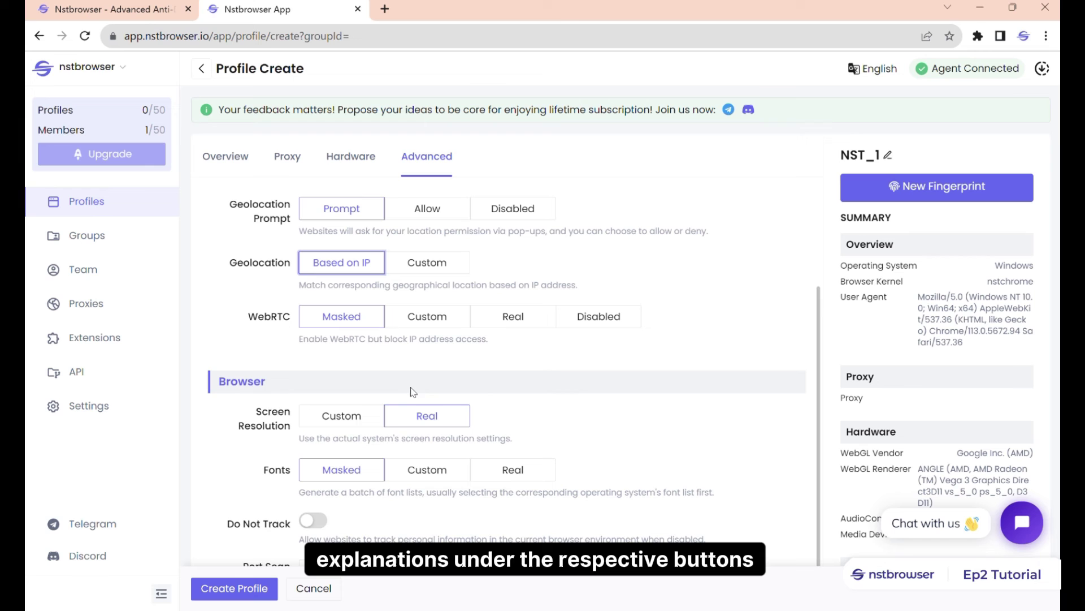
scroll(446, 432, down, 1)
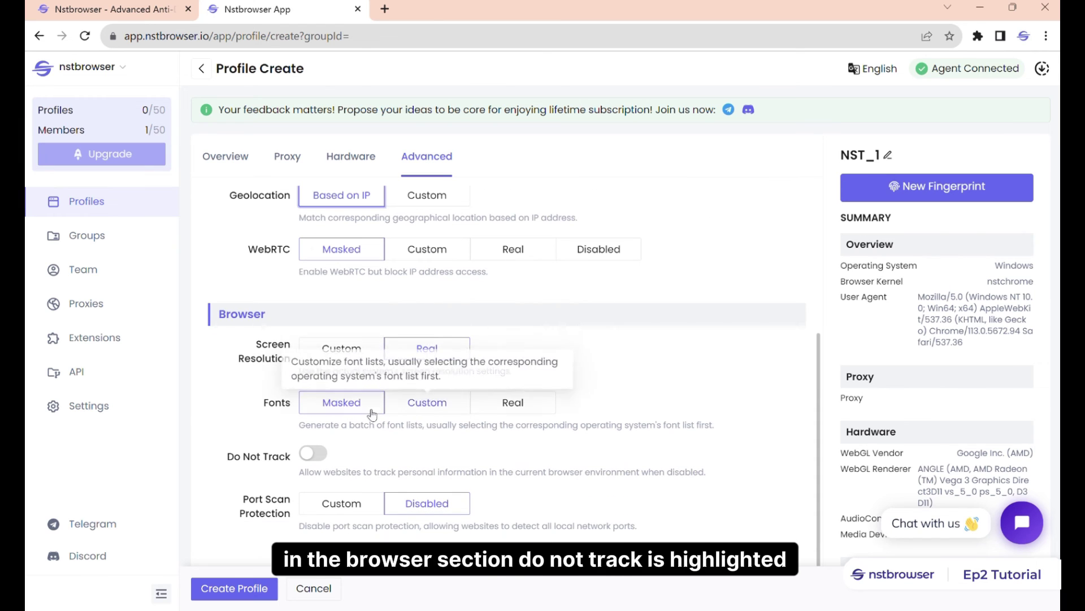
click(310, 463)
click(310, 461)
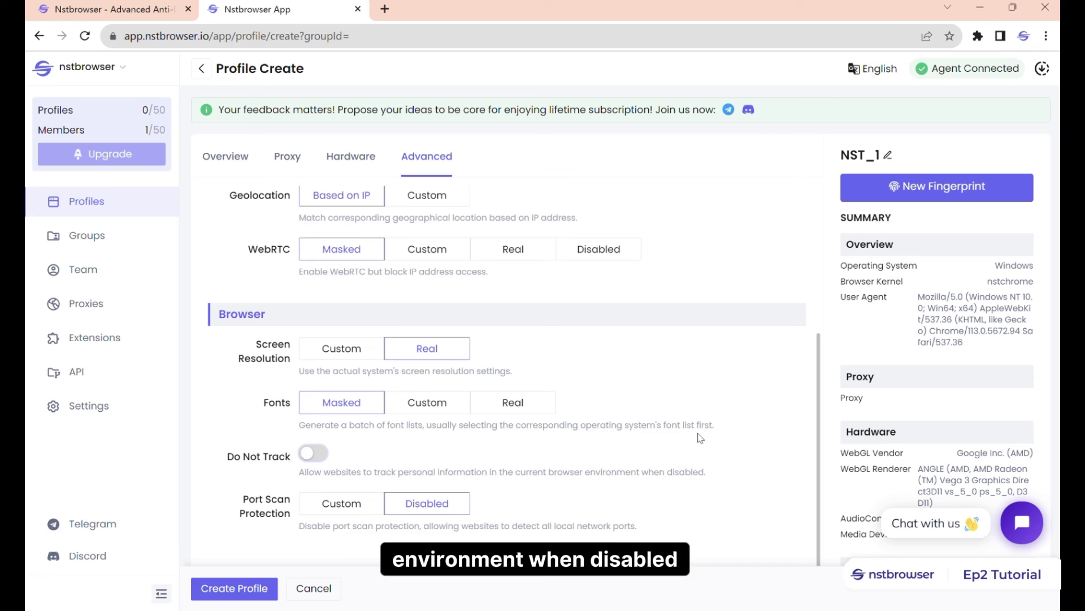
scroll(701, 438, up, 1)
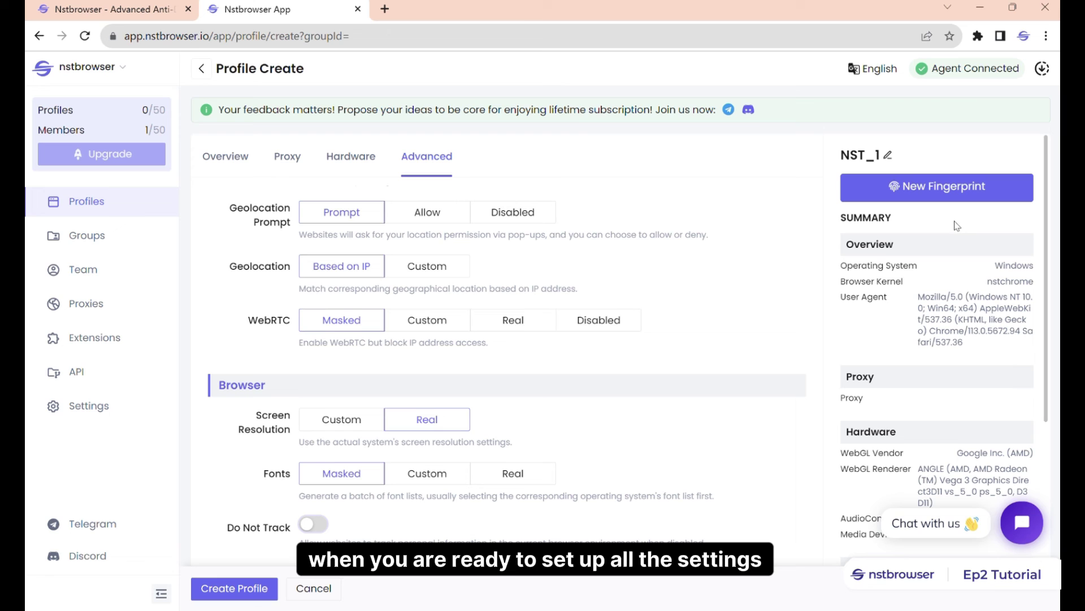
Review the Summary panel and create the NST_1 profile with these settings.
scroll(938, 325, down, 4)
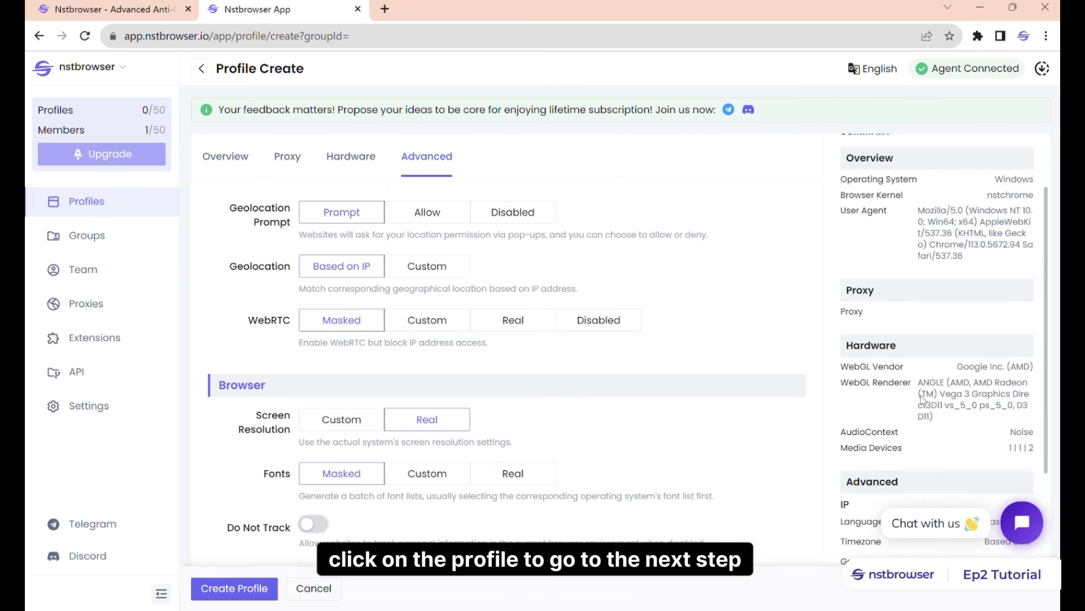
click(248, 589)
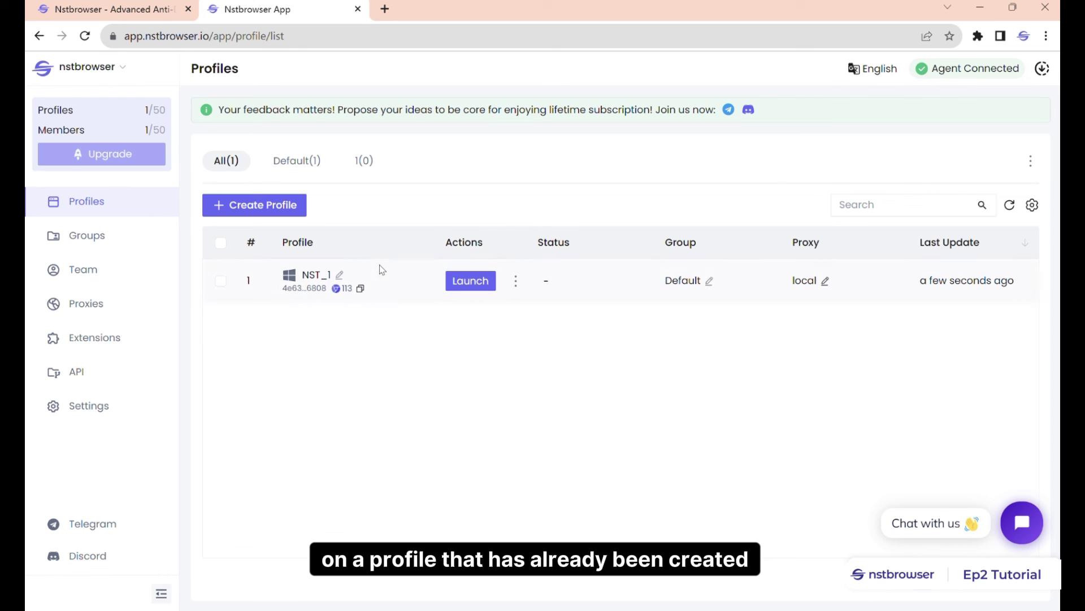
Choose Edit from NST_1's ⋮ actions menu and submit Update Profile unchanged.
click(515, 283)
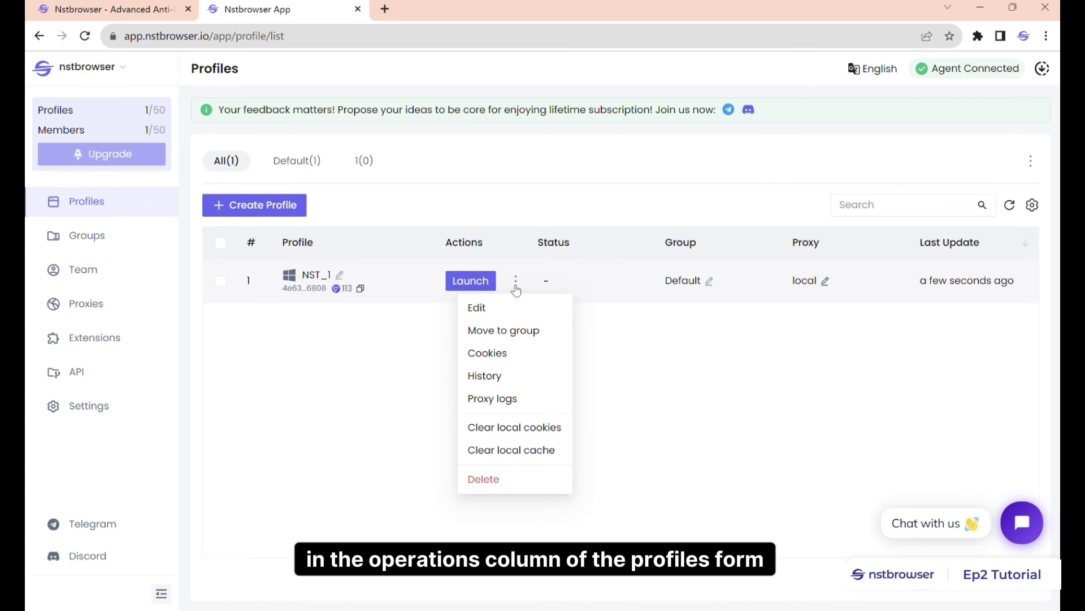
click(504, 295)
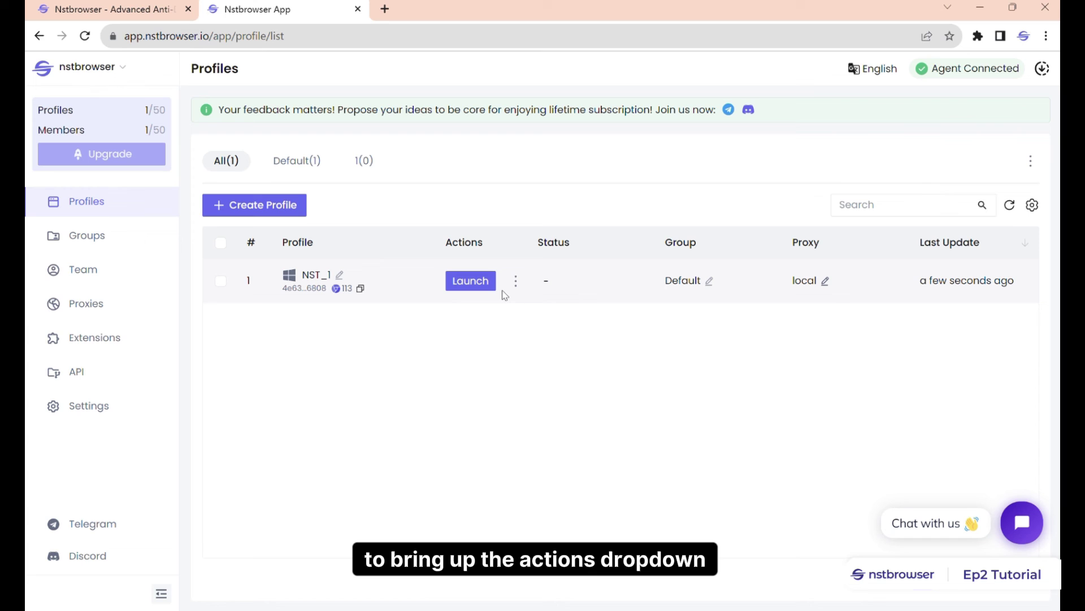
click(515, 281)
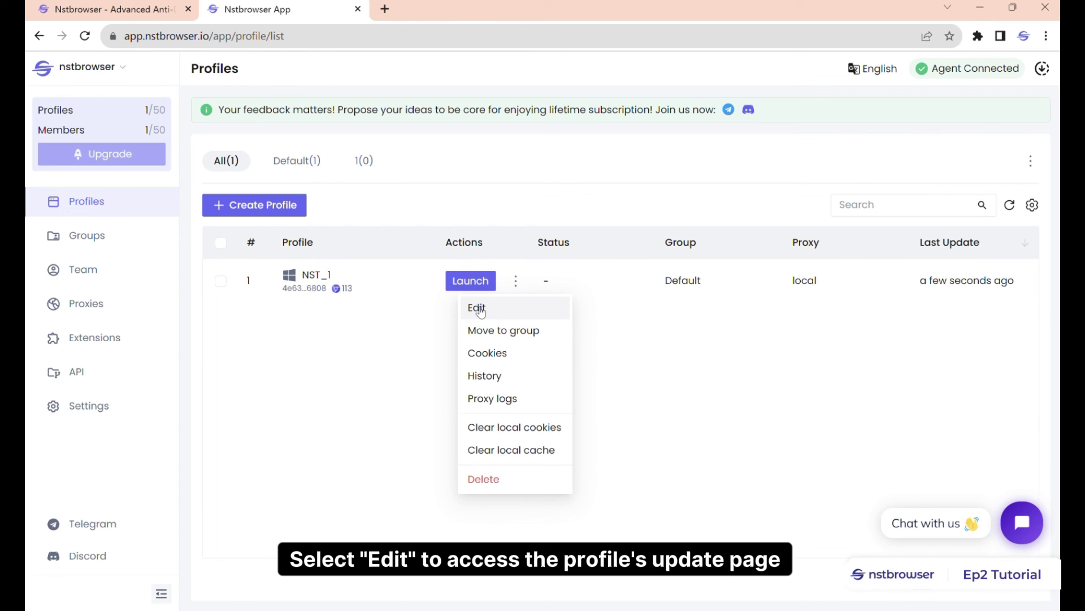
click(478, 309)
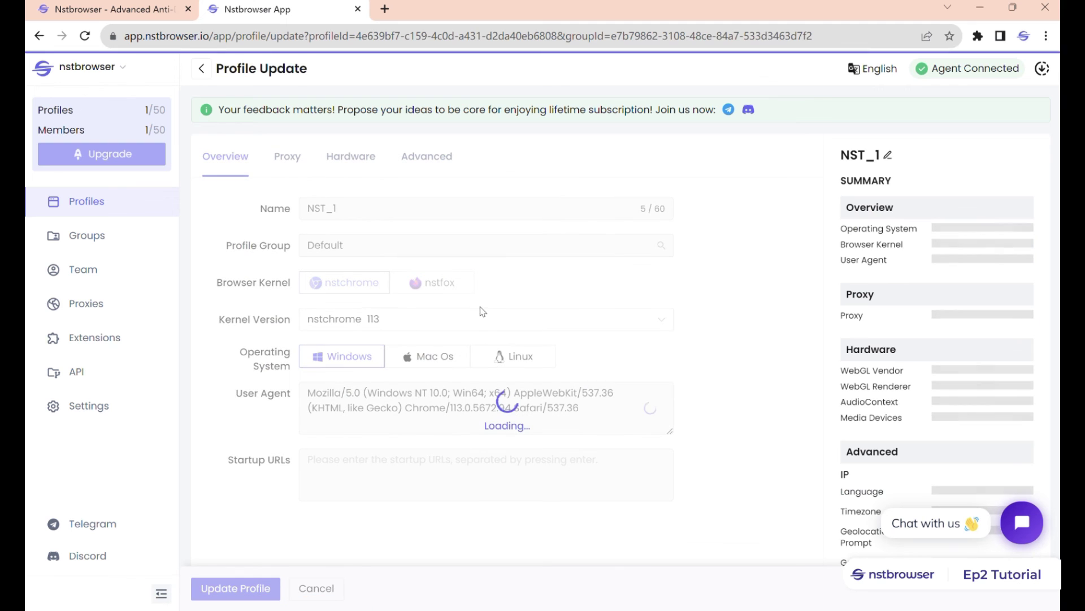
click(255, 589)
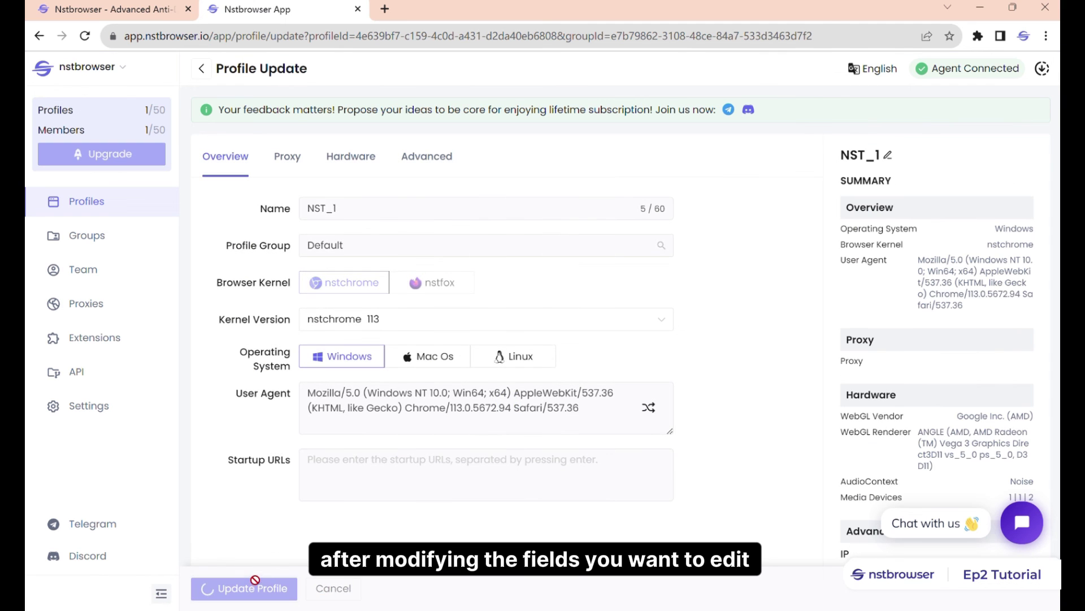
Open NST_1's Cookies Manager, start an import, then close both dialogs without importing cookies.
click(517, 286)
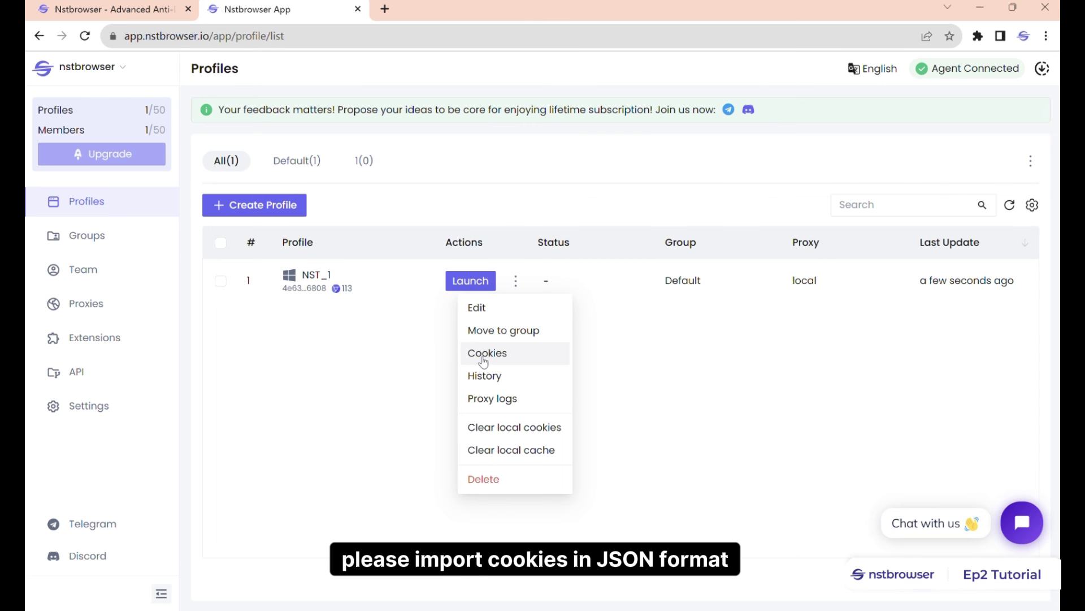
click(483, 362)
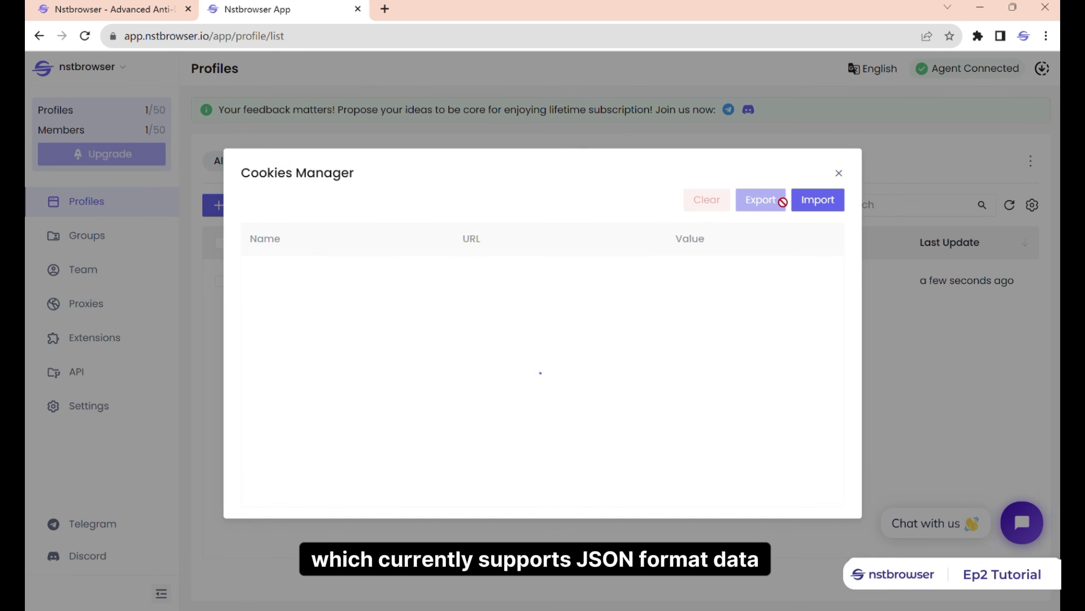
click(582, 378)
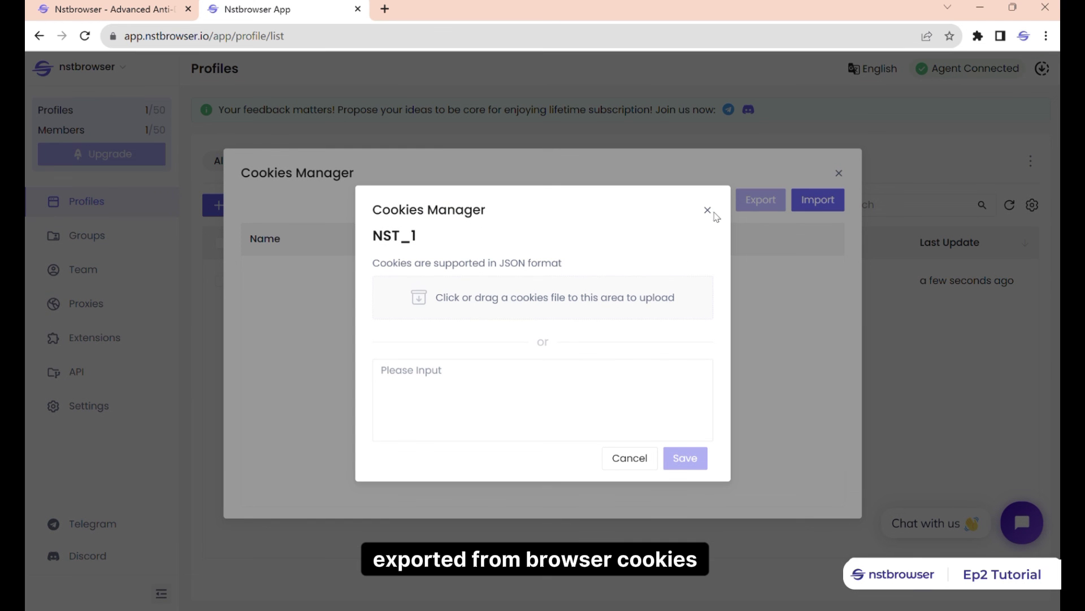
click(708, 210)
click(838, 174)
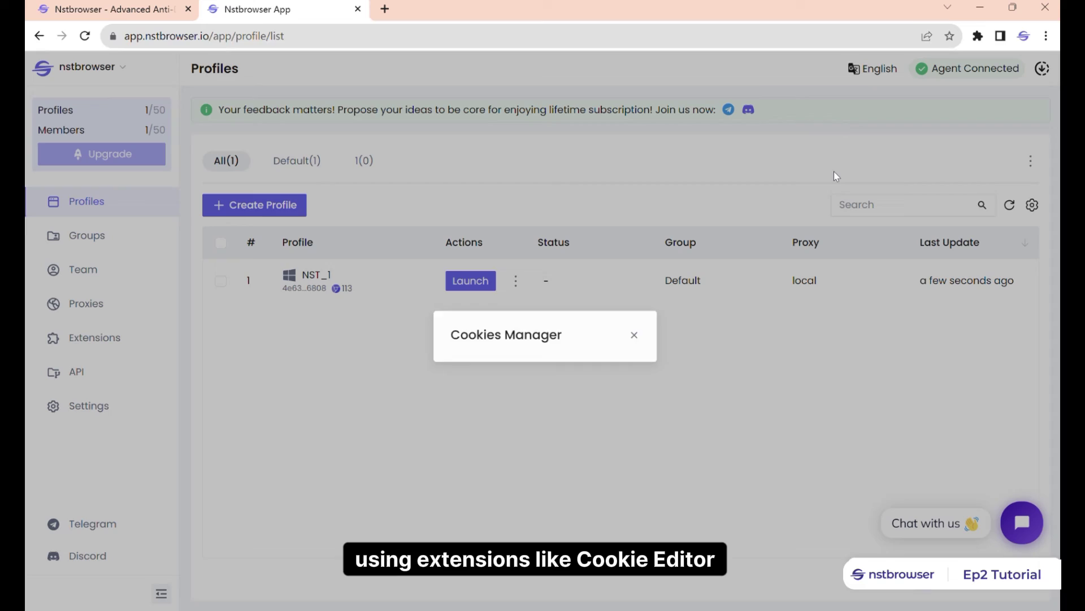
Toggle NST_1's ⋮ actions menu on the Profiles list.
click(515, 281)
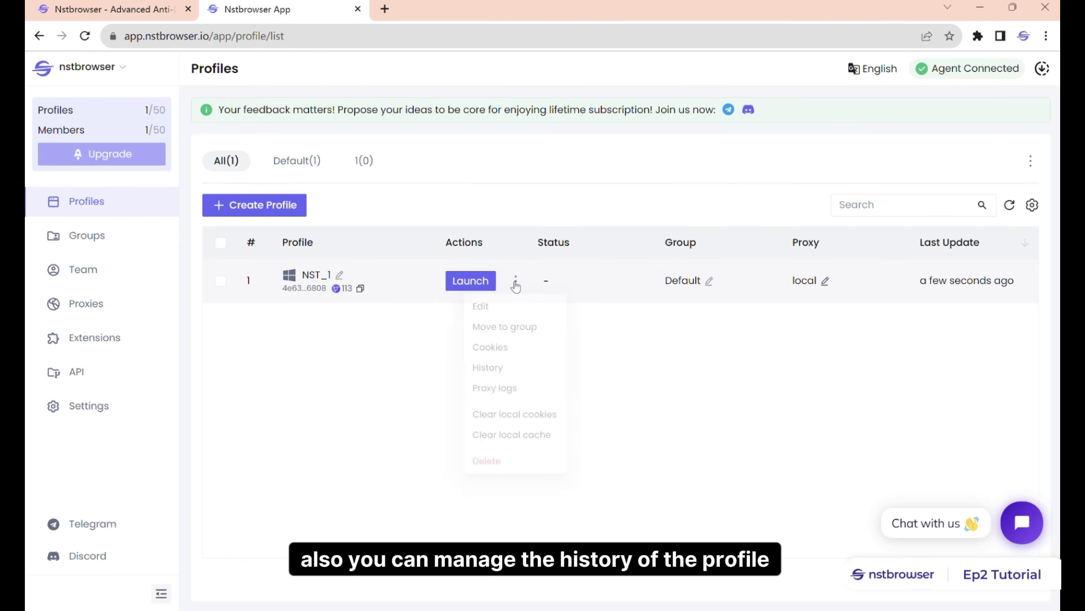